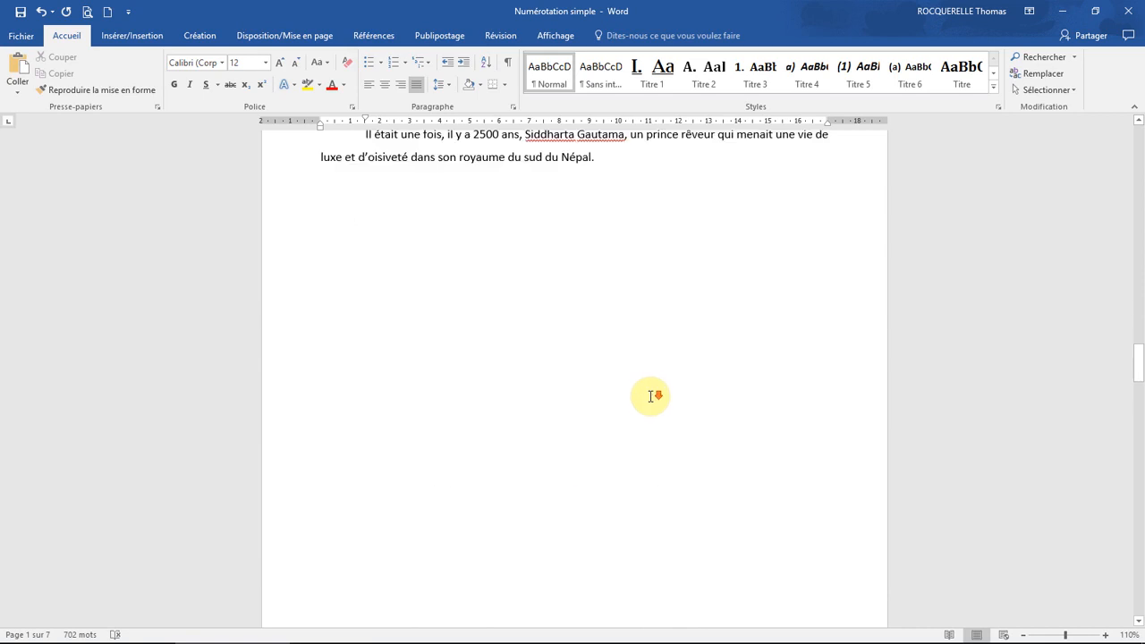
Look through the document's pages and headings, from the Population section to the start of section B.
drag(1137, 477, 1124, 146)
scroll(657, 304, down, 3)
scroll(655, 332, down, 5)
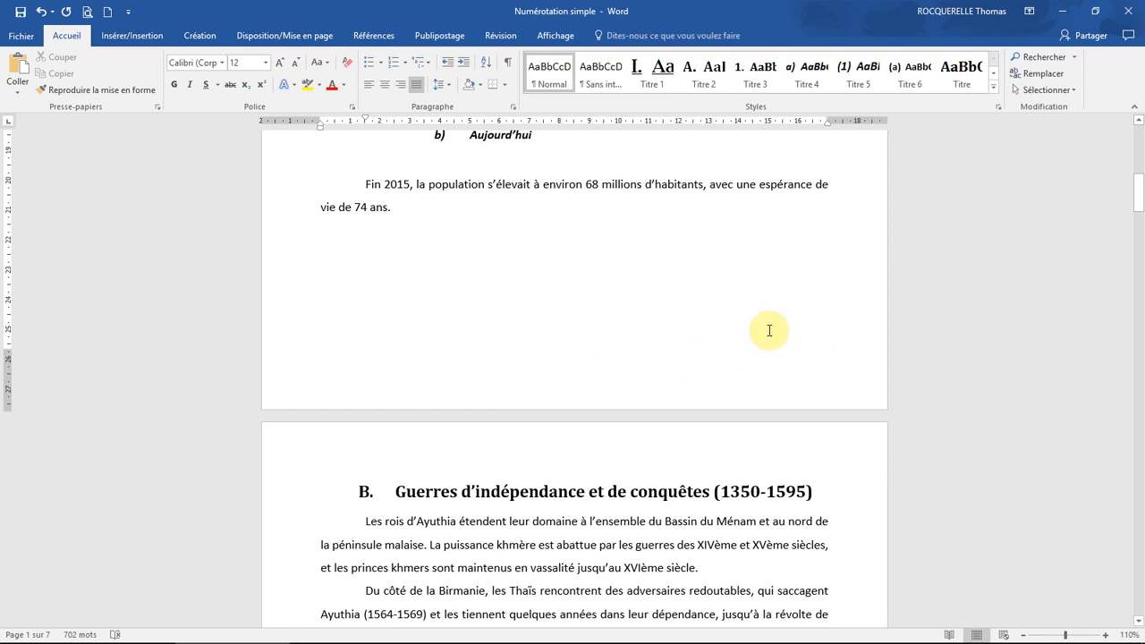
scroll(771, 328, up, 7)
scroll(773, 328, down, 6)
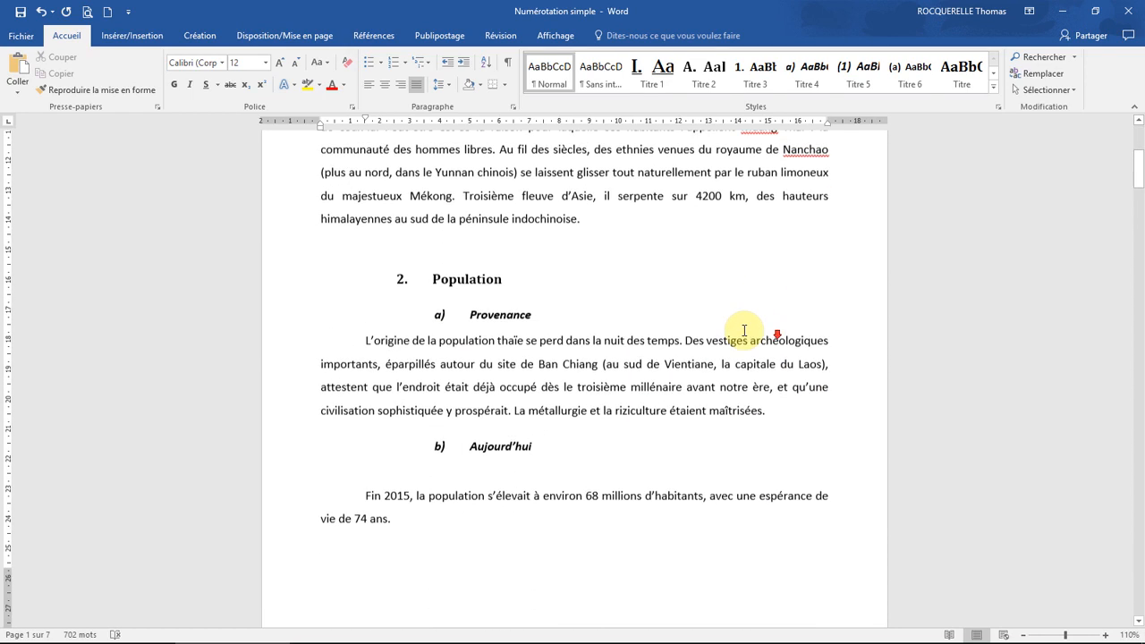
scroll(635, 320, up, 3)
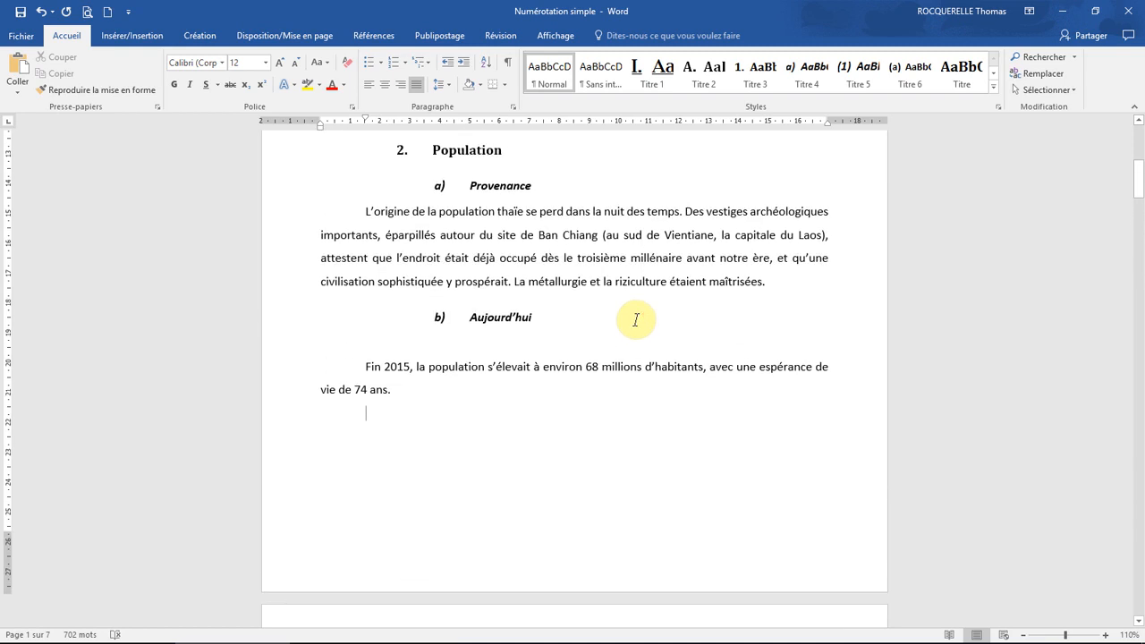
scroll(634, 319, up, 6)
scroll(635, 319, down, 11)
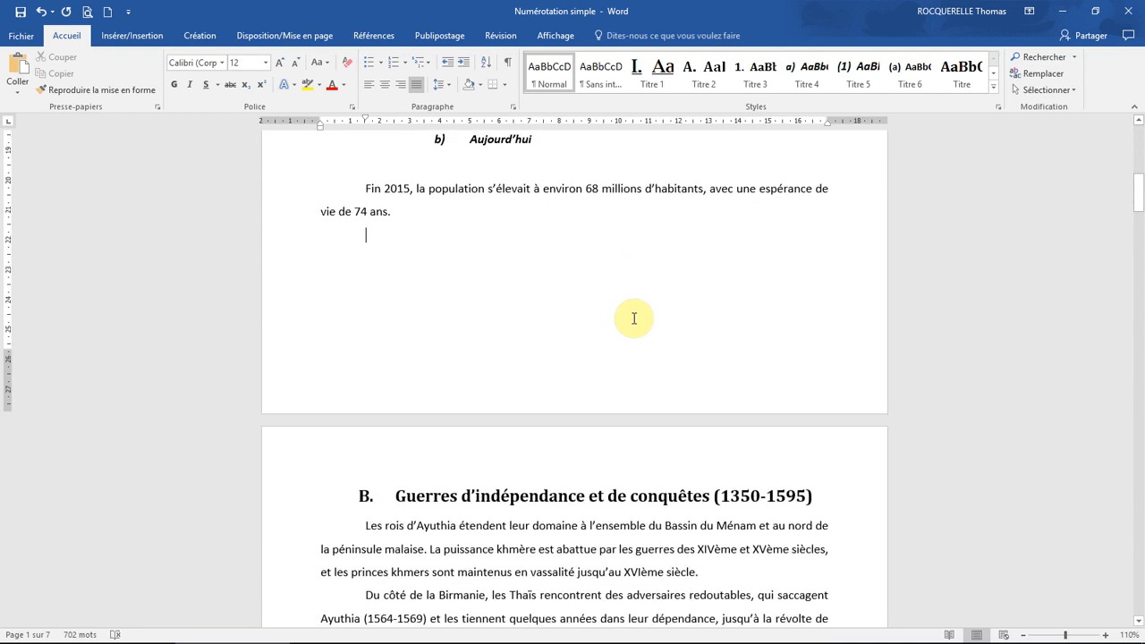
scroll(635, 319, up, 1)
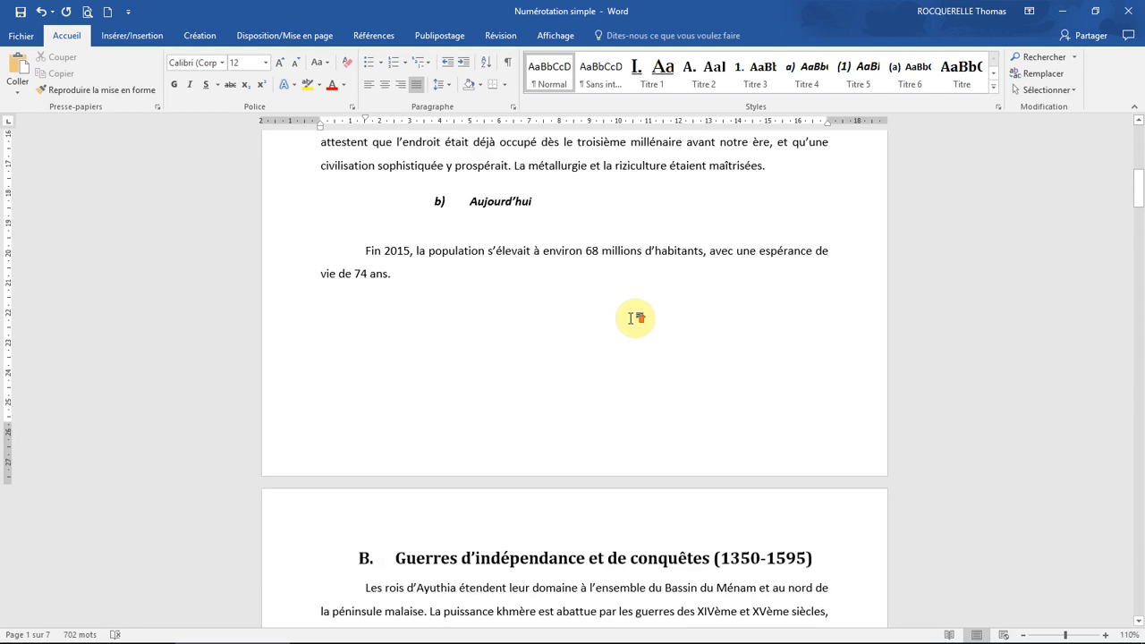
Insert page numbers at the bottom of the pages using the Numéro normal 3 layout.
click(139, 40)
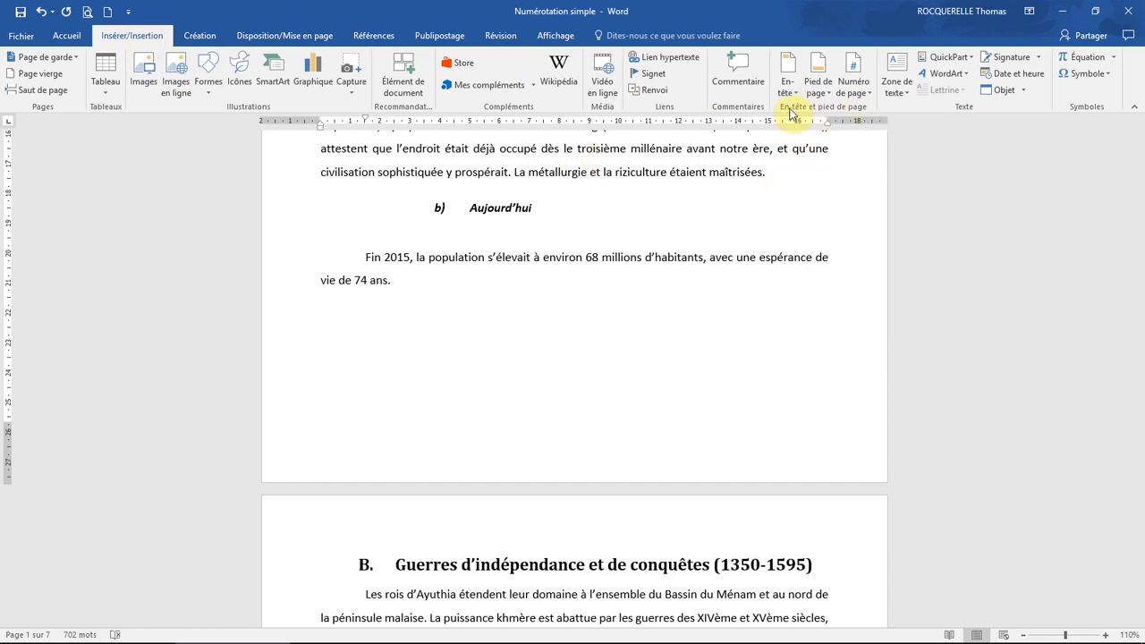
click(857, 91)
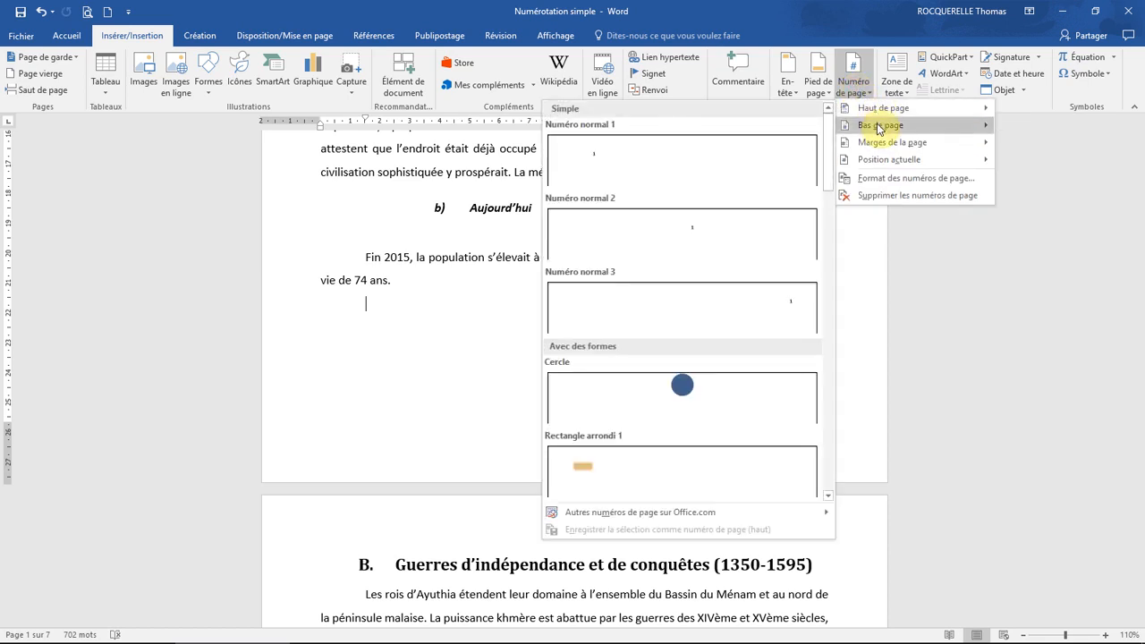
mouse_move(878, 129)
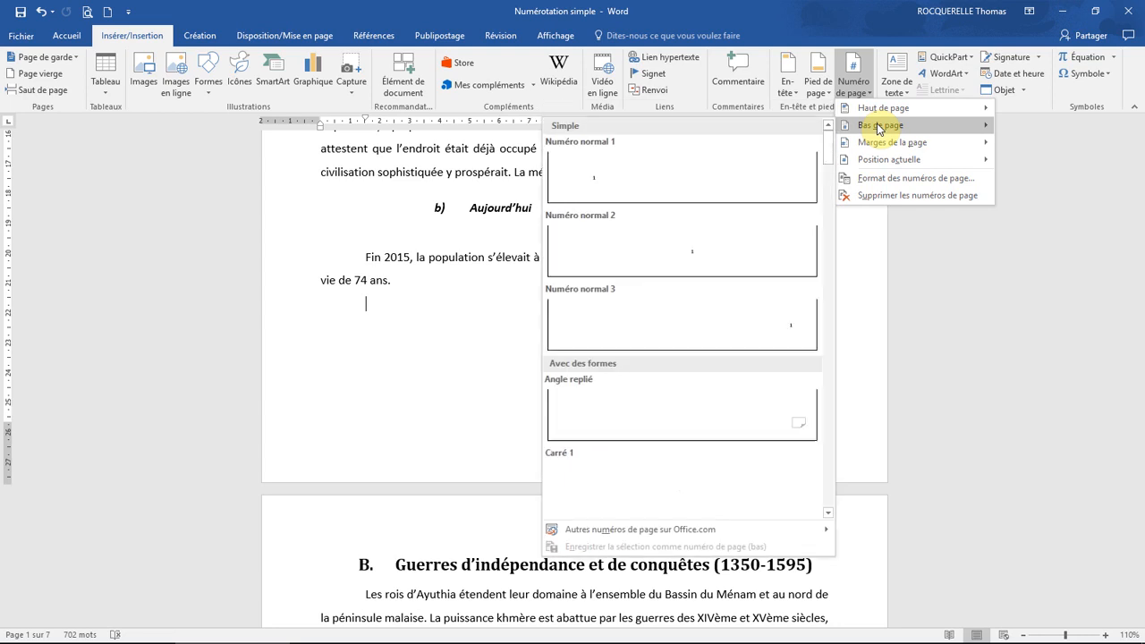
click(678, 333)
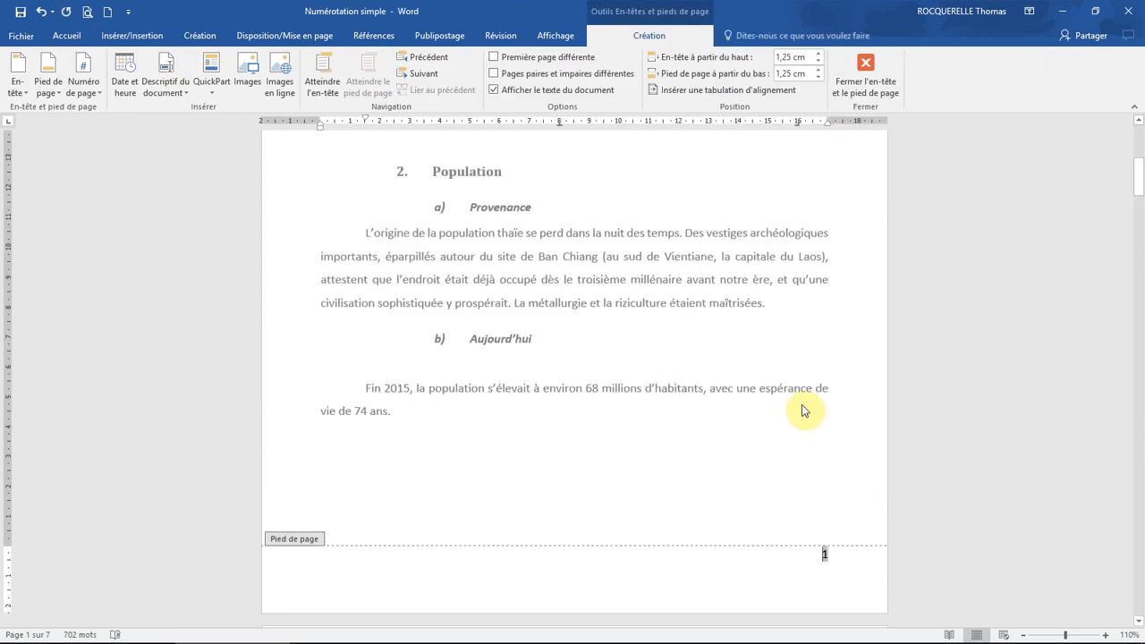
Check the page numbers in the footers of the following pages, and return to the body text of the first page.
scroll(801, 405, down, 10)
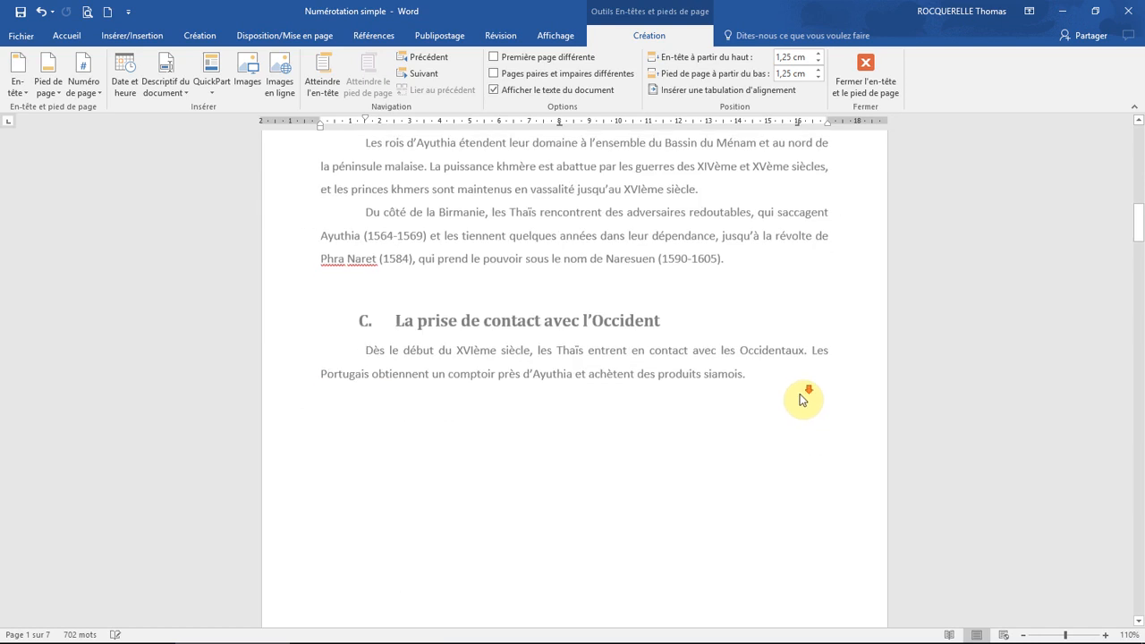
scroll(799, 394, down, 15)
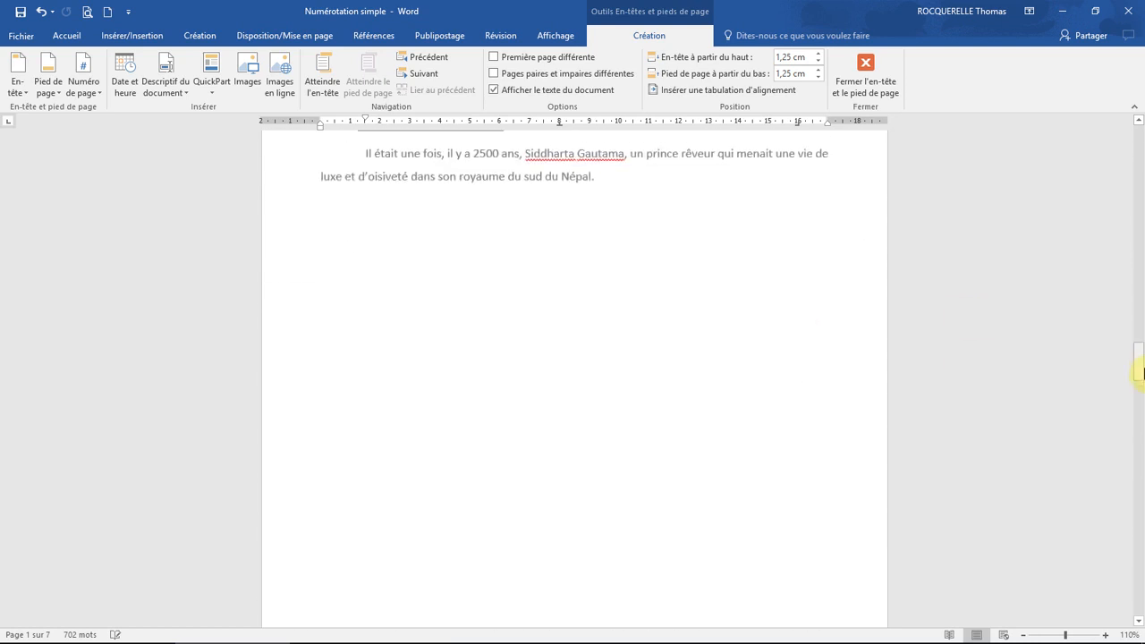
drag(1138, 371, 1127, 153)
scroll(677, 345, down, 4)
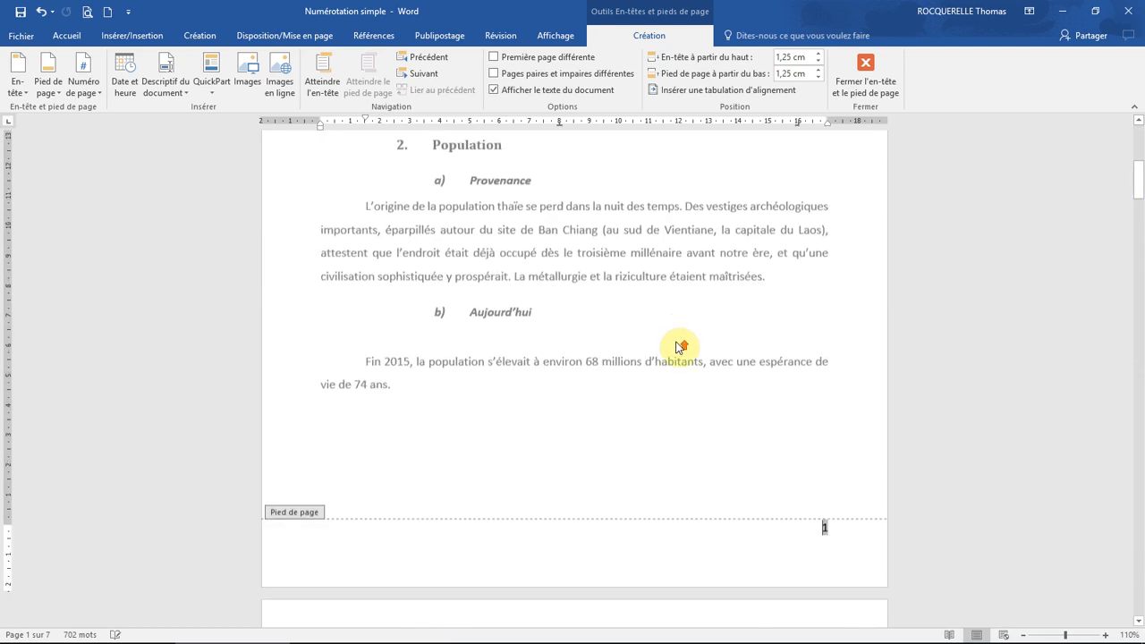
scroll(681, 346, down, 1)
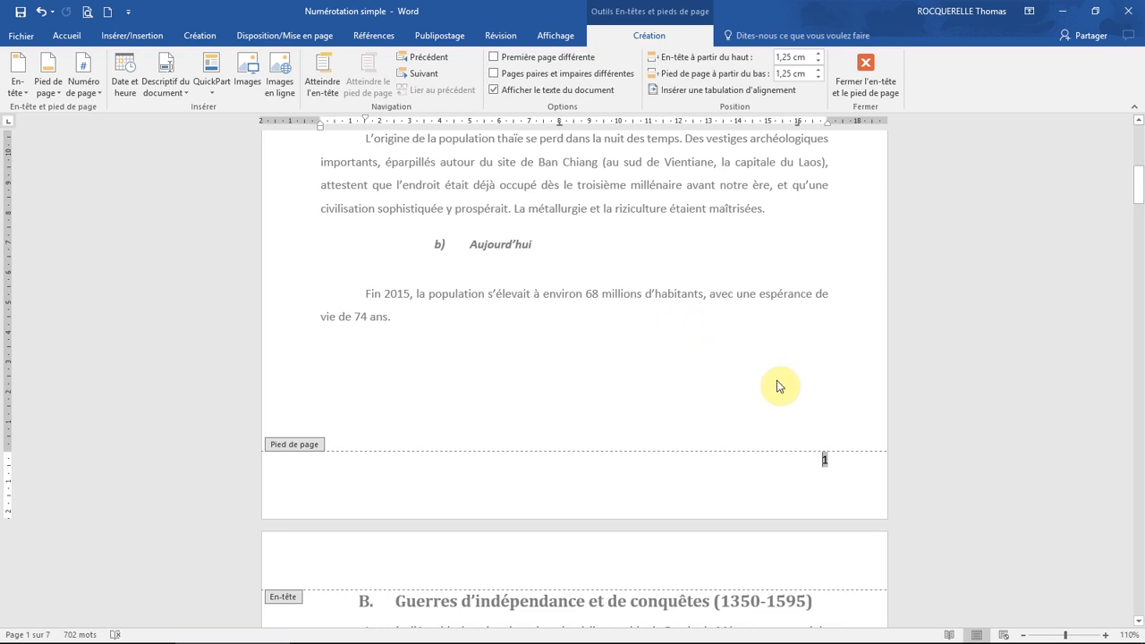
scroll(799, 462, down, 5)
scroll(798, 497, down, 5)
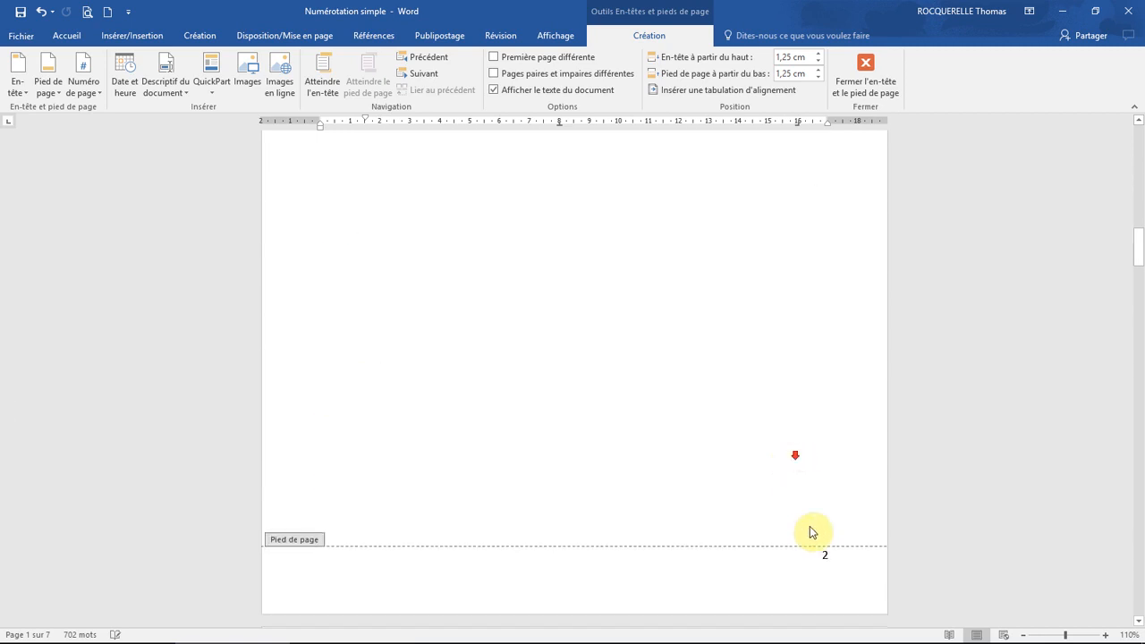
scroll(787, 500, up, 10)
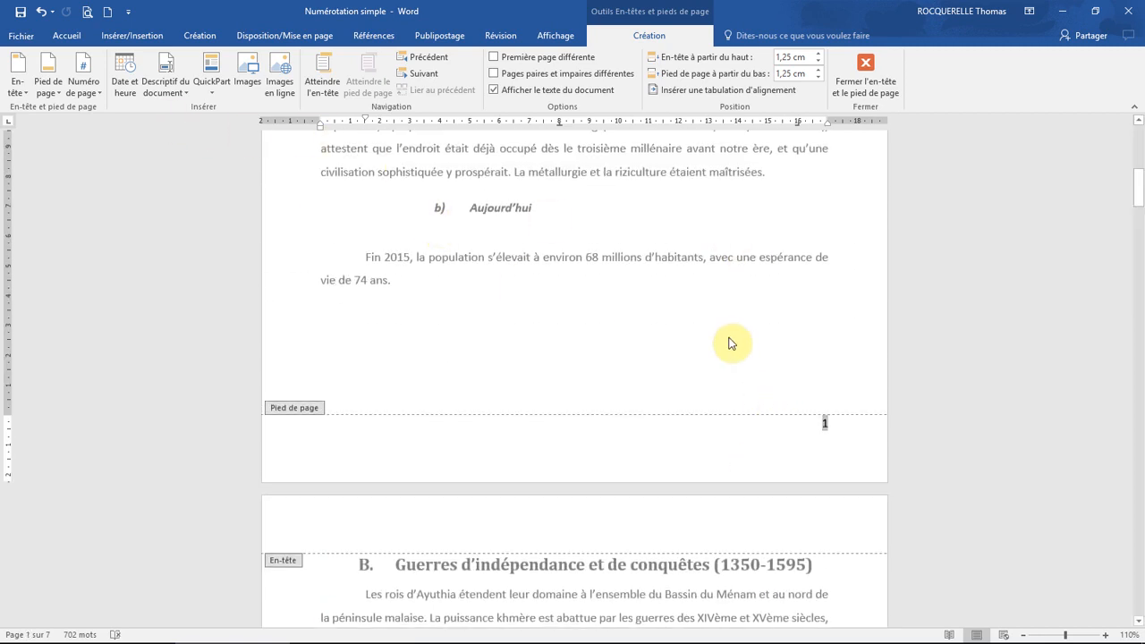
double_click(720, 295)
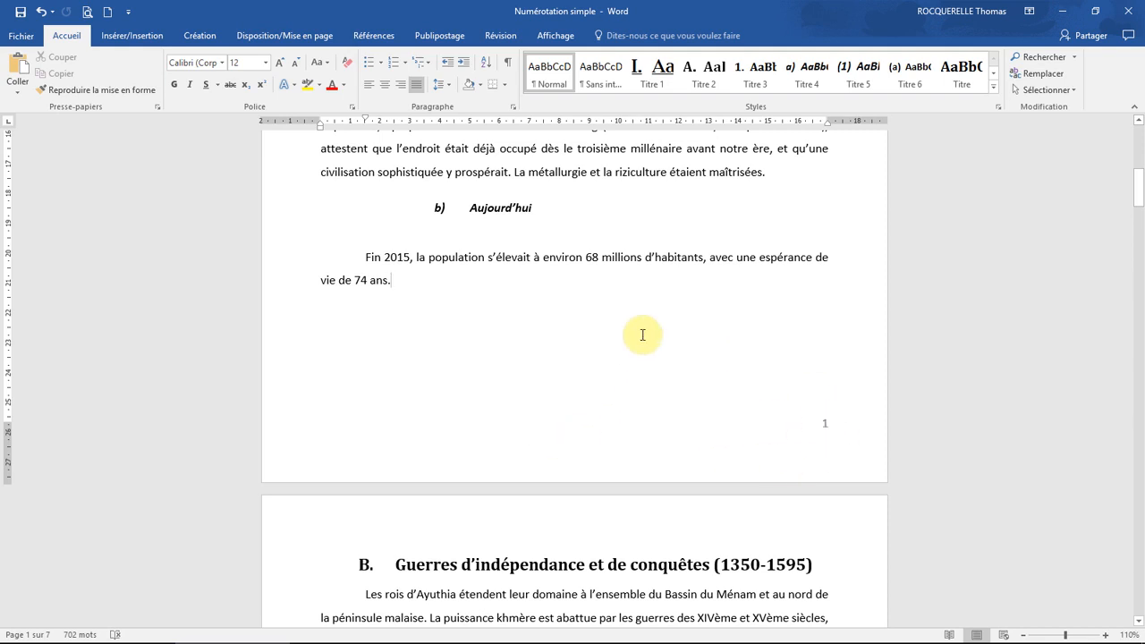
Reopen the first page's footer and replace it with the blank three-column footer layout.
double_click(602, 434)
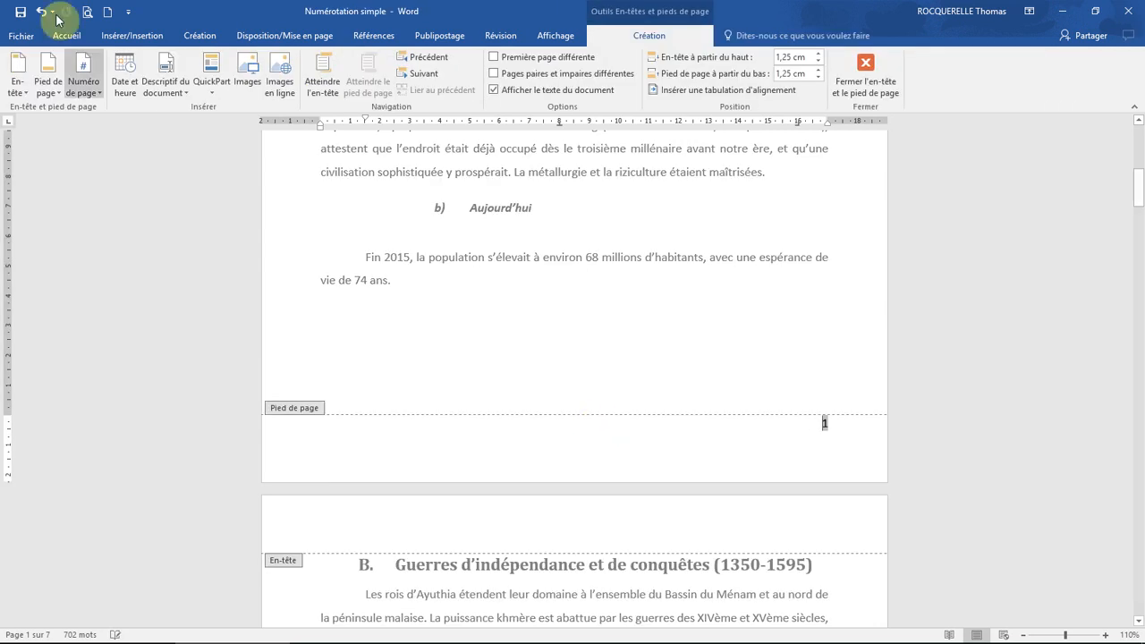
click(50, 88)
click(93, 221)
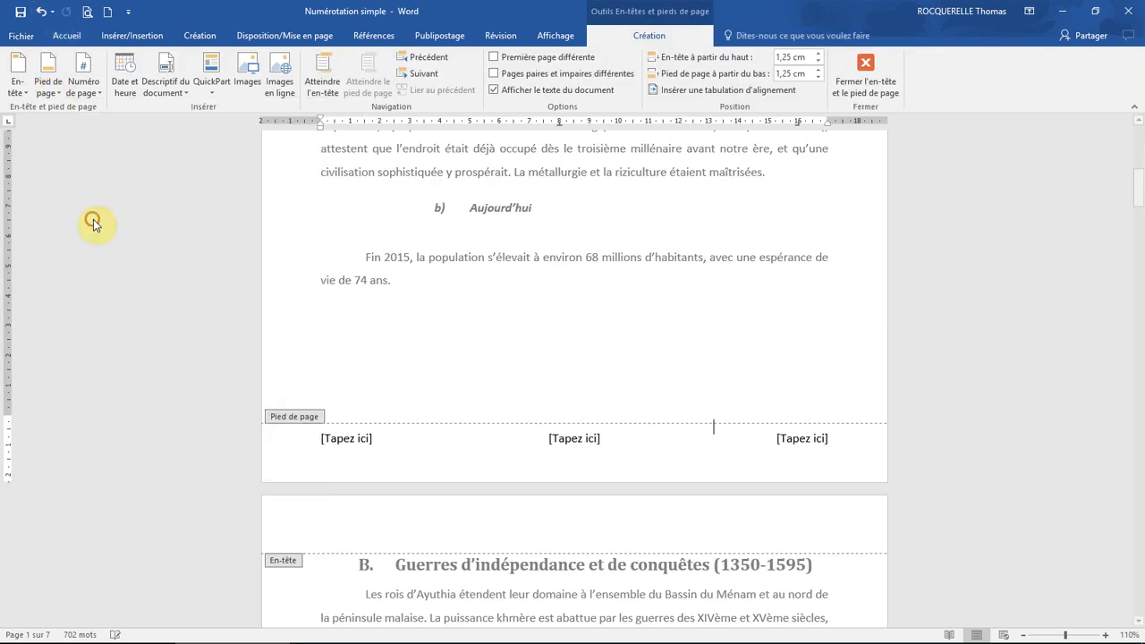
Fill the footer's left placeholder with "Travail 5" and the centre one with "Année 2300".
click(343, 436)
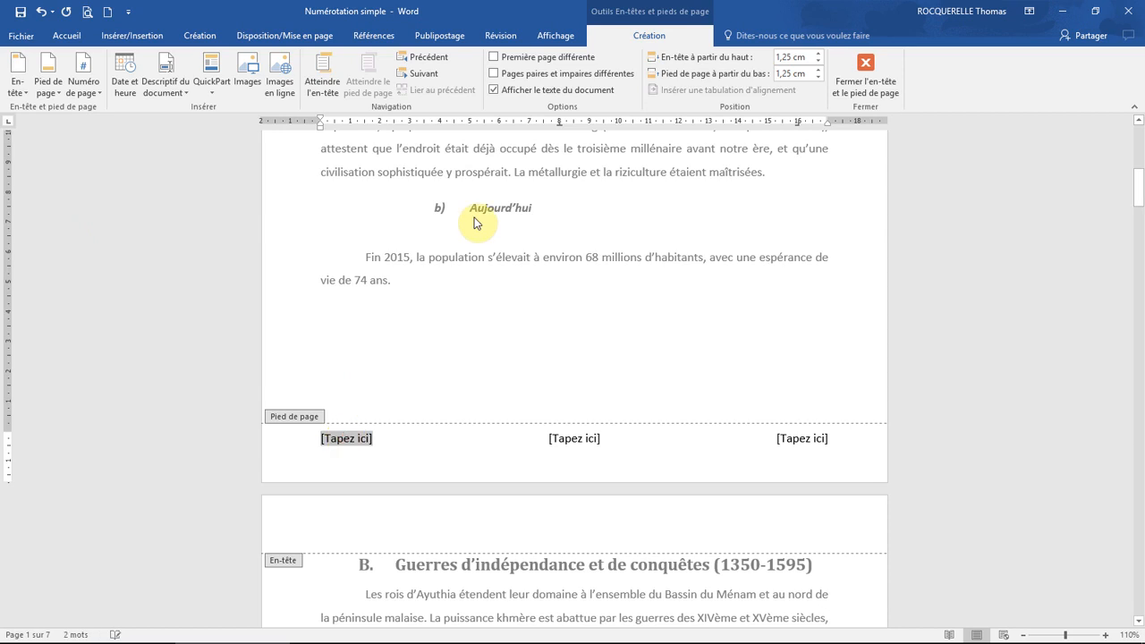
text(Travail 5)
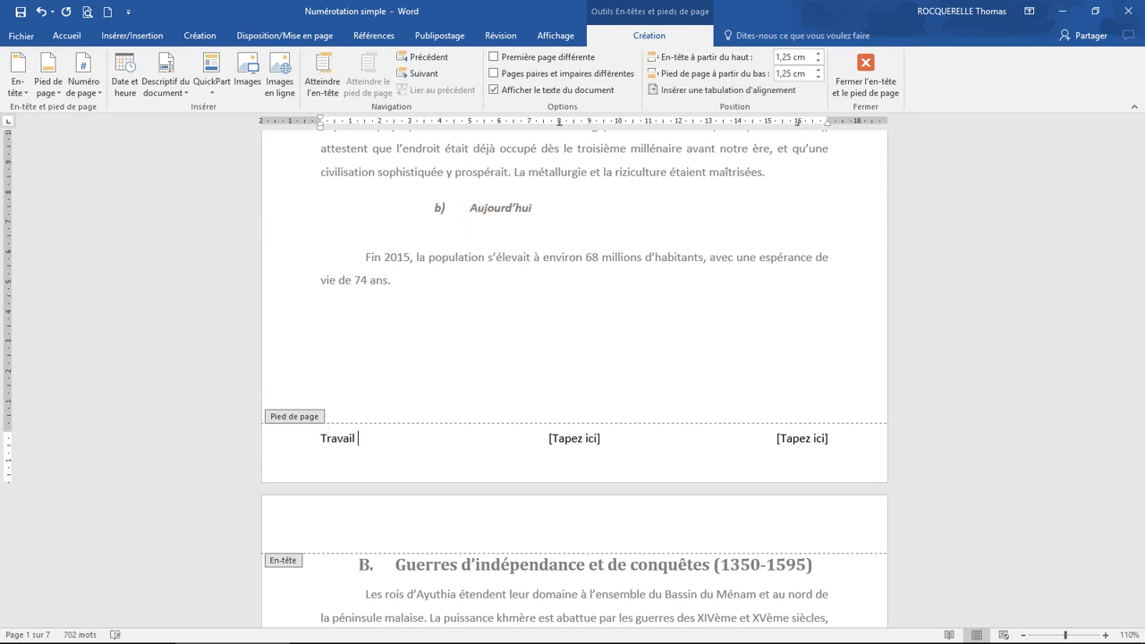
click(573, 438)
text(Année 2300)
Try to add a bottom-of-page number in the Numéro normal 3 layout at the footer's right placeholder, and undo it.
click(807, 440)
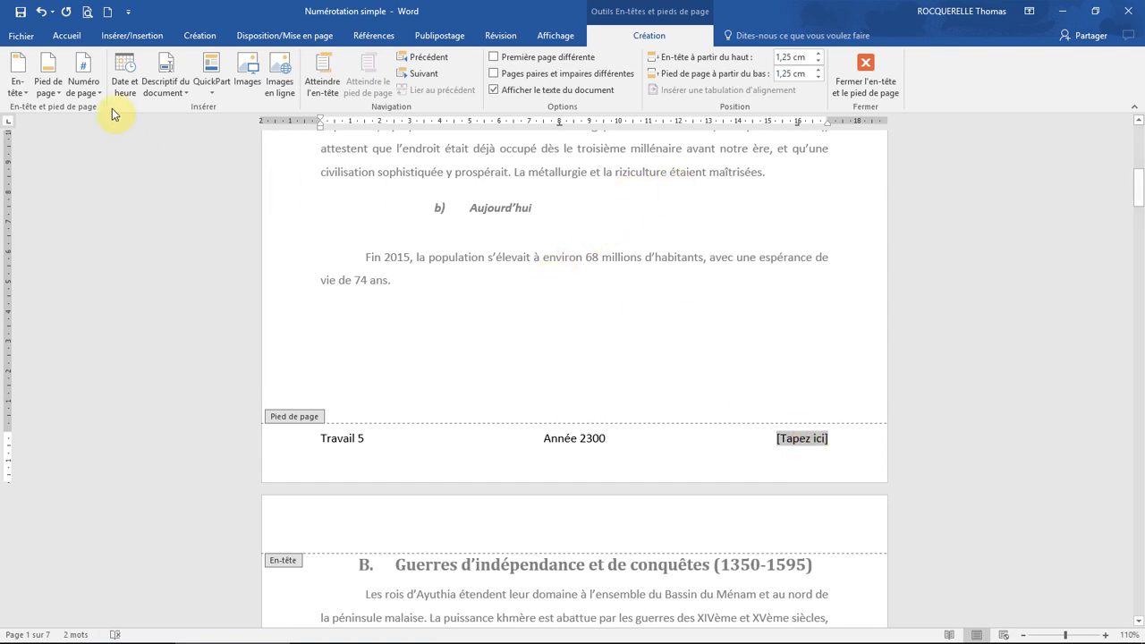
click(83, 81)
mouse_move(101, 129)
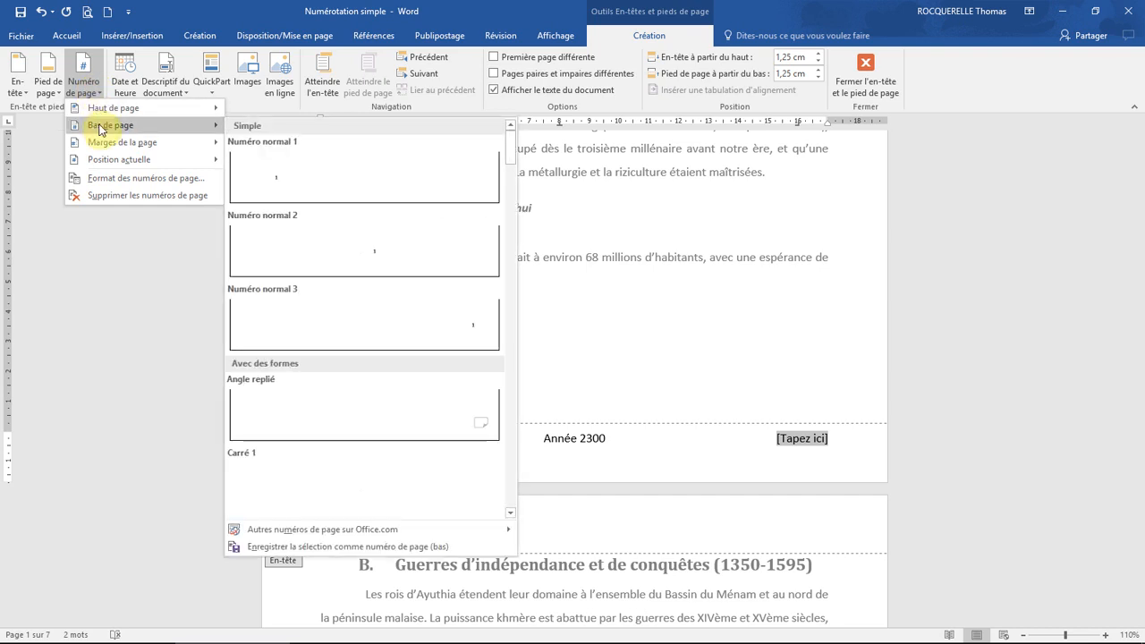
click(409, 317)
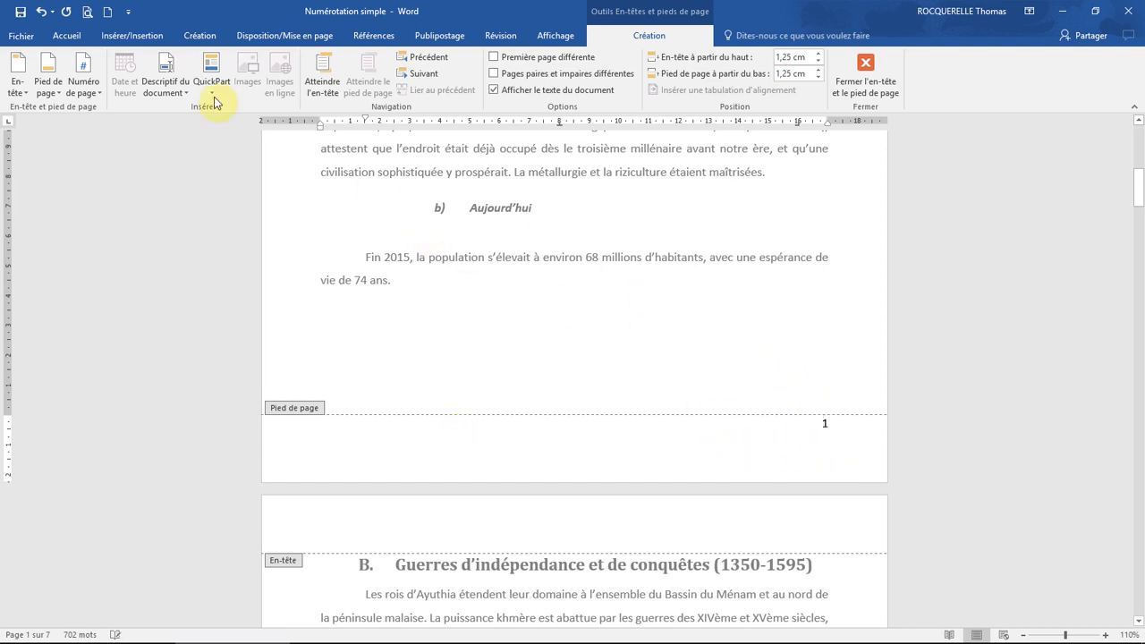
click(41, 12)
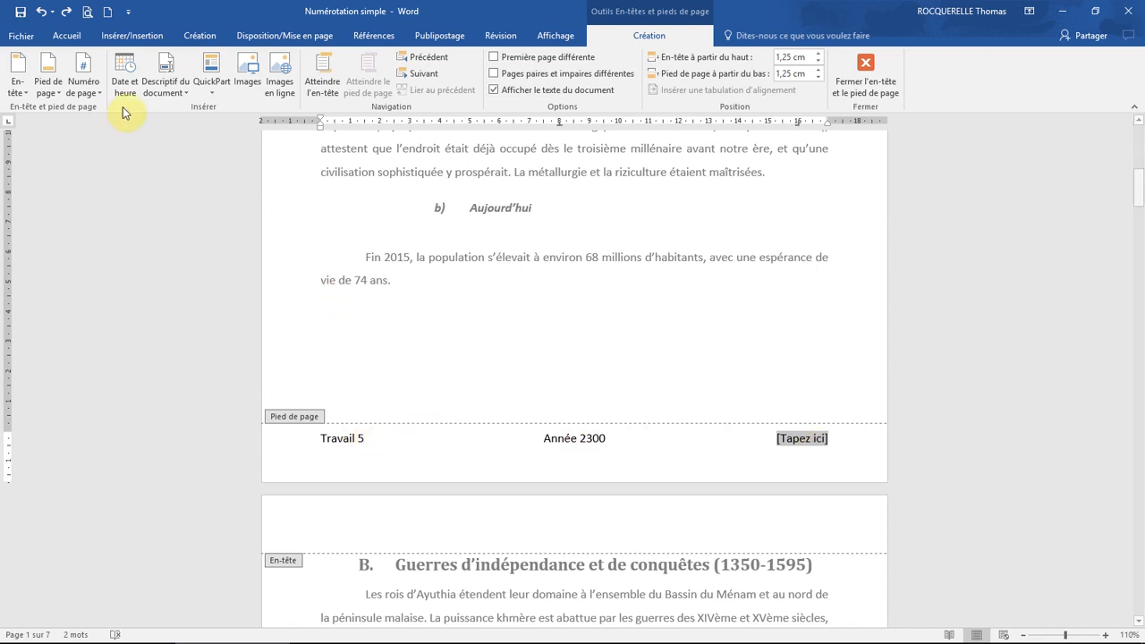
Replace the footer's right placeholder with a page number at the current position, using the Numéro normal layout.
click(84, 84)
mouse_move(94, 112)
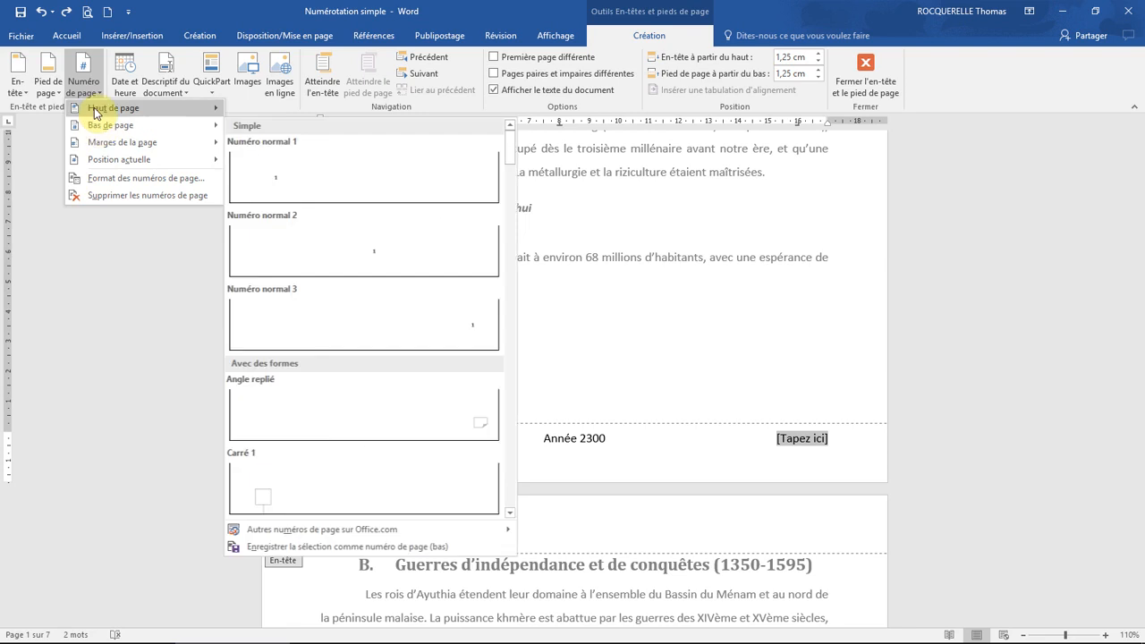
mouse_move(114, 161)
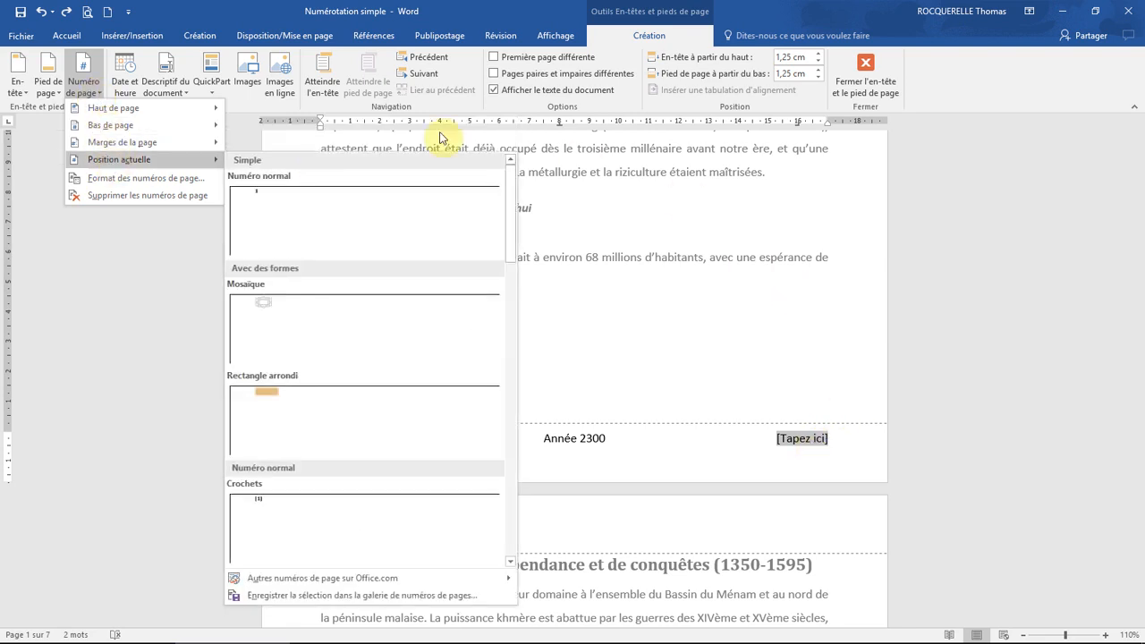
click(329, 218)
Check the three-part footer across the pages, review the page number position options, and return to the first page's body text.
scroll(830, 439, down, 1)
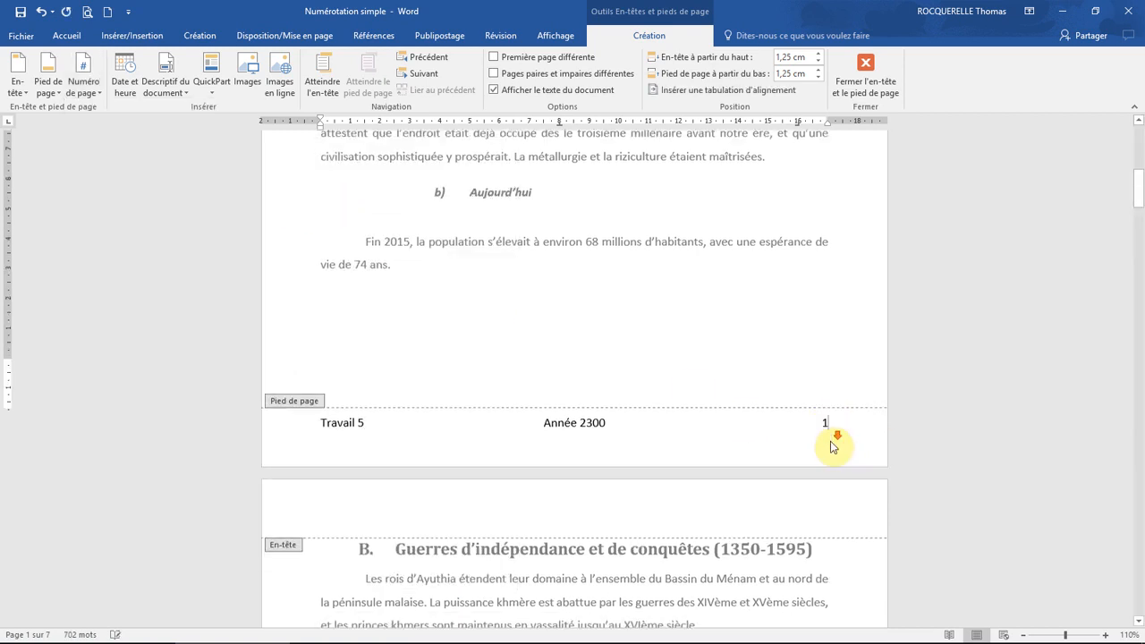
scroll(830, 439, down, 15)
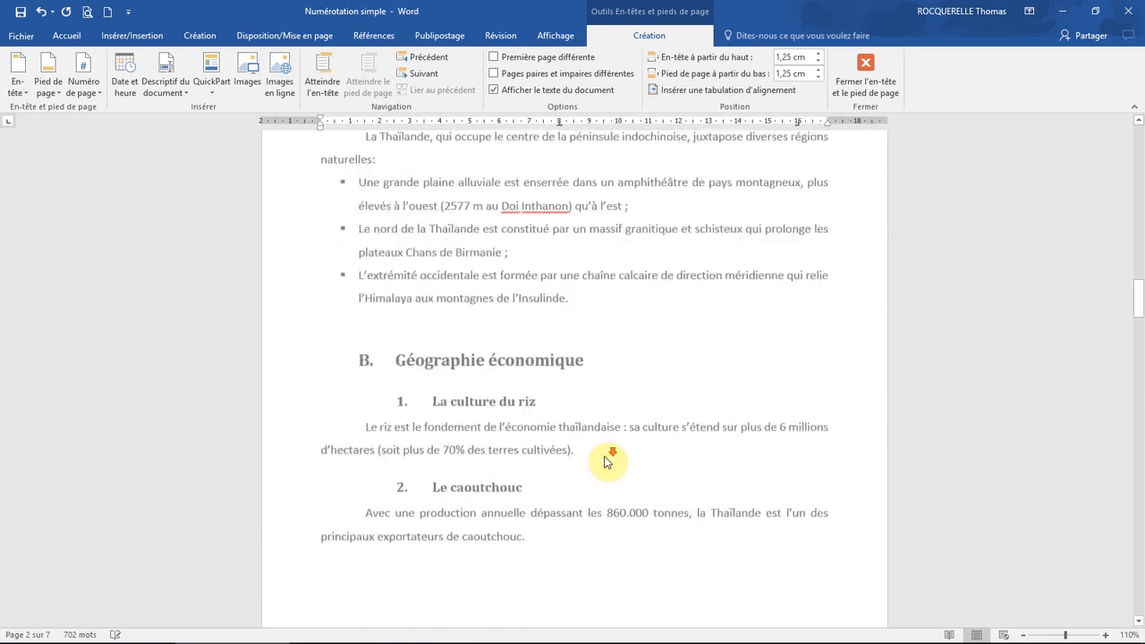
scroll(605, 460, down, 7)
drag(1139, 328, 1138, 146)
scroll(800, 363, down, 5)
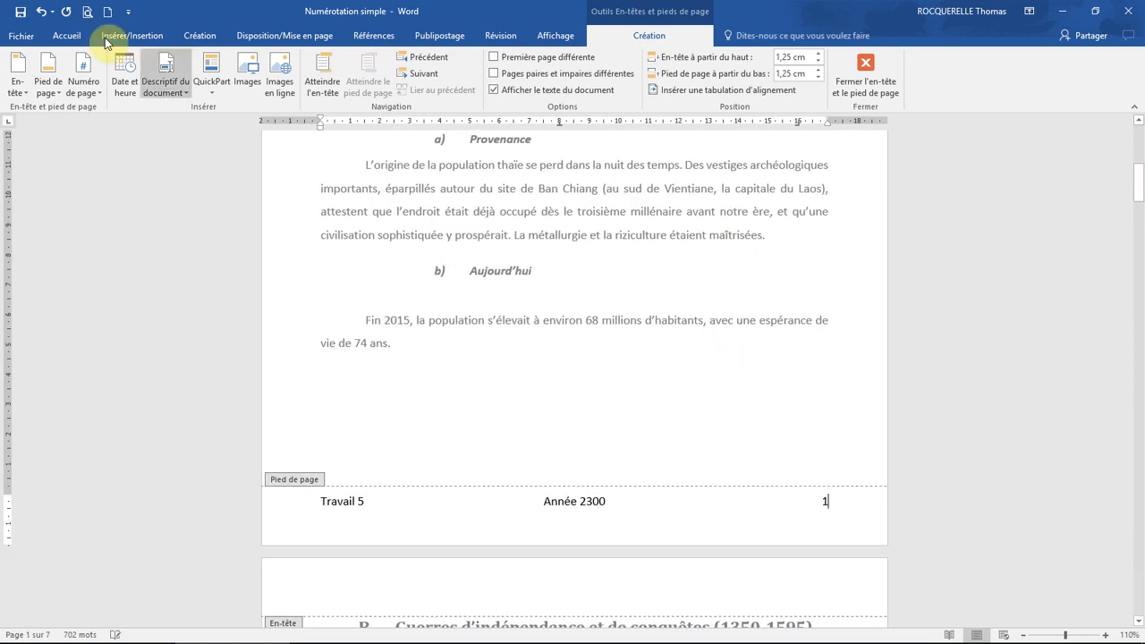
click(83, 79)
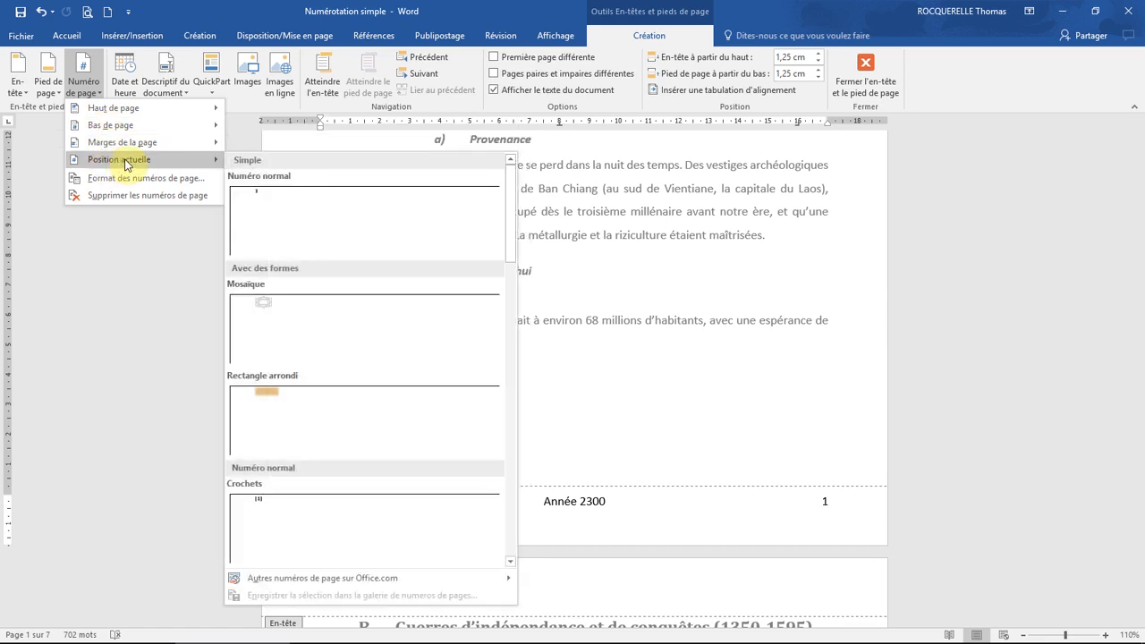
click(770, 408)
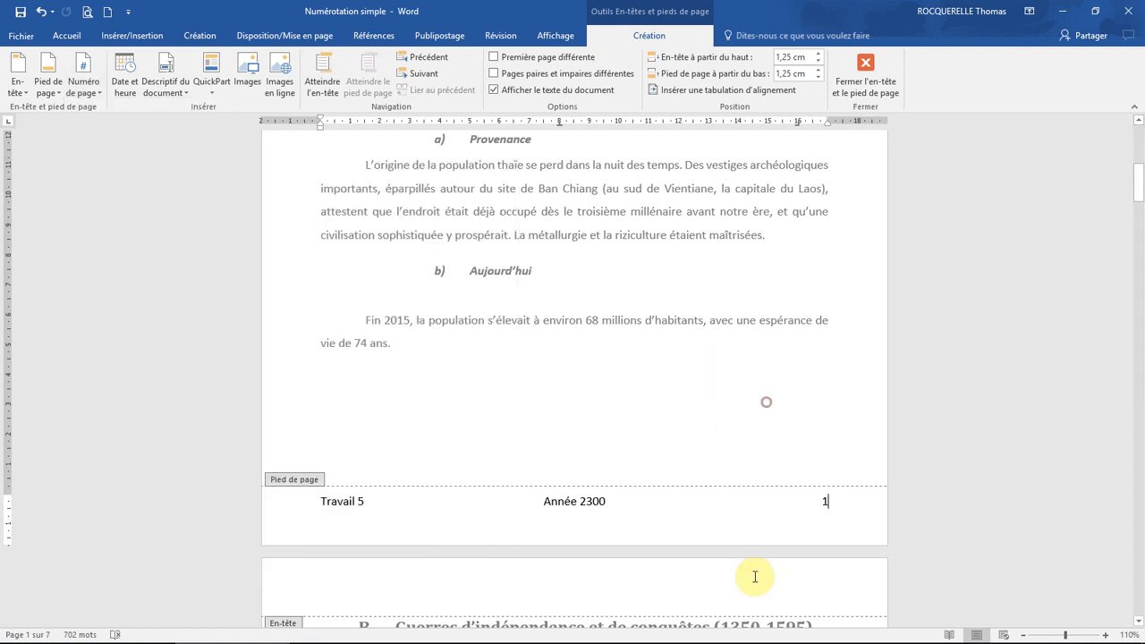
double_click(594, 395)
scroll(595, 390, up, 2)
scroll(595, 393, down, 4)
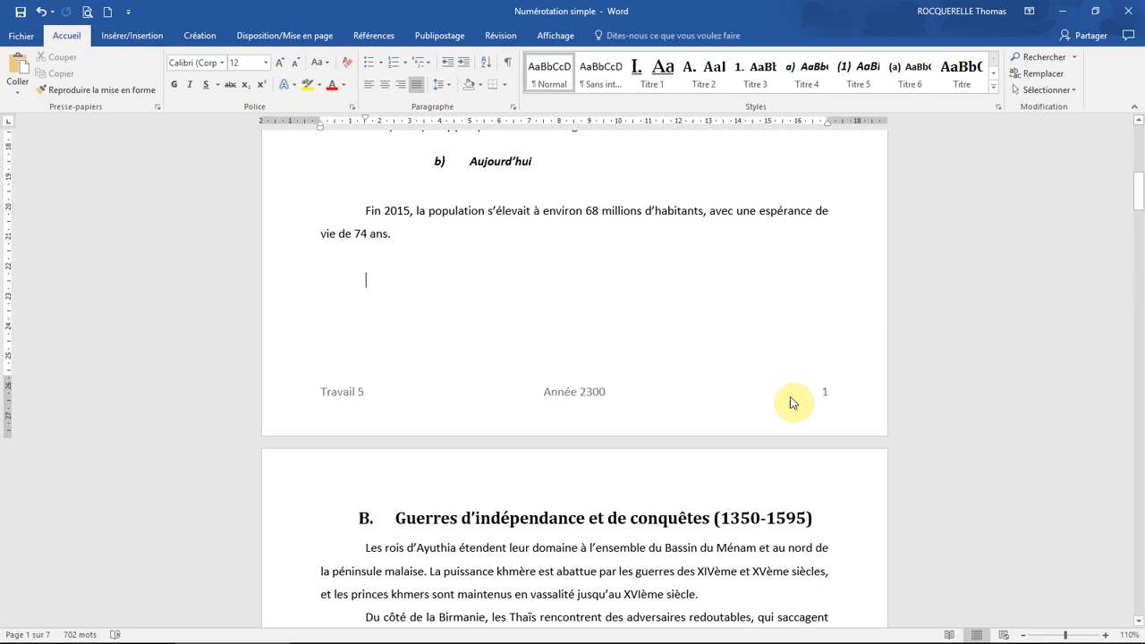
Set the footer's page numbering to start at 50 in the page number format settings.
double_click(830, 407)
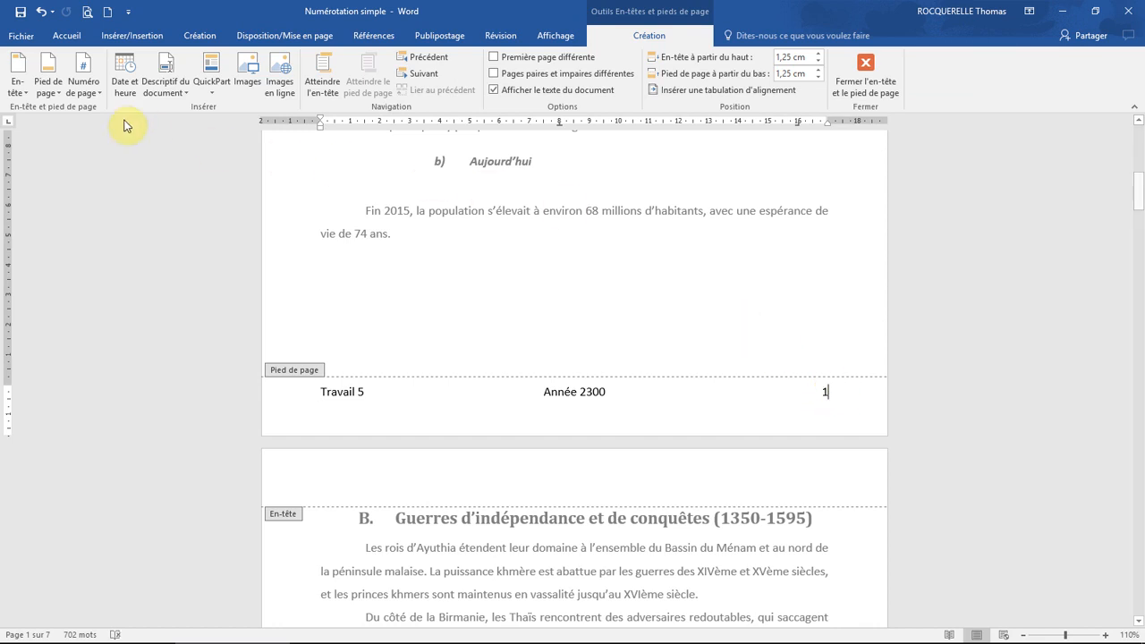
click(93, 92)
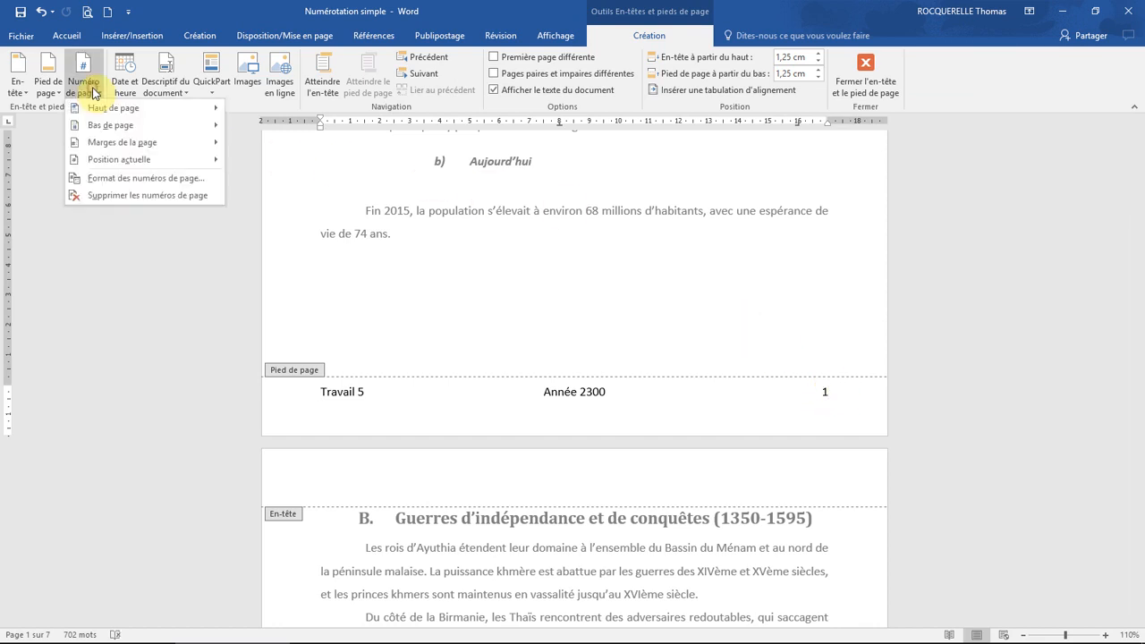
click(142, 178)
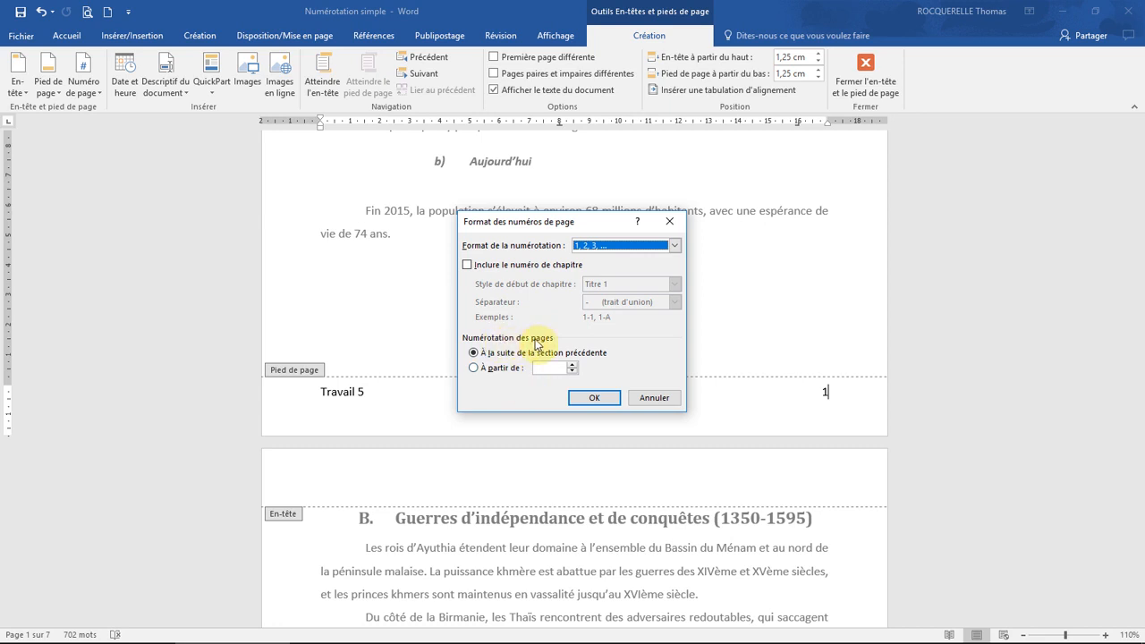
click(475, 368)
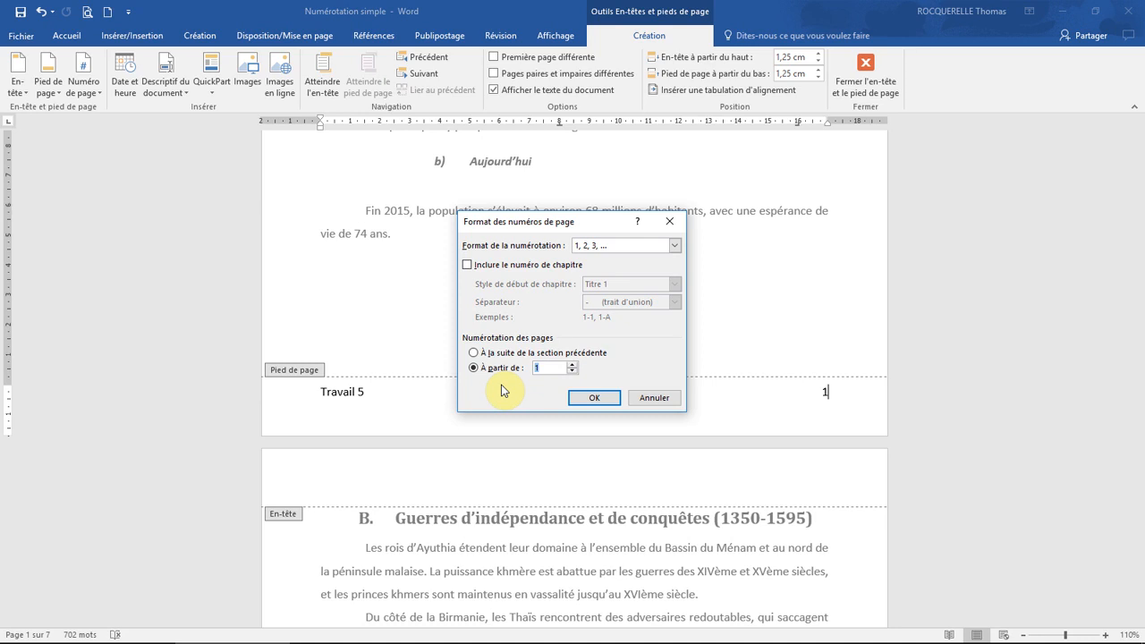
key(Return)
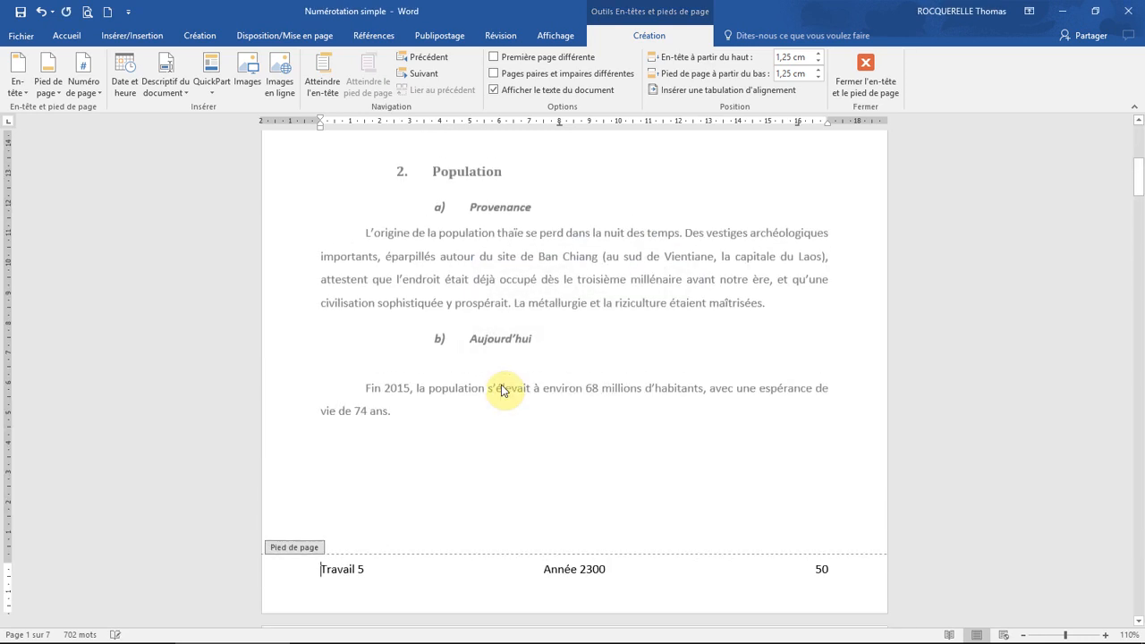
Check the page numbers in the footers of the following pages and leave footer editing on the first page.
scroll(590, 394, down, 10)
scroll(583, 411, down, 20)
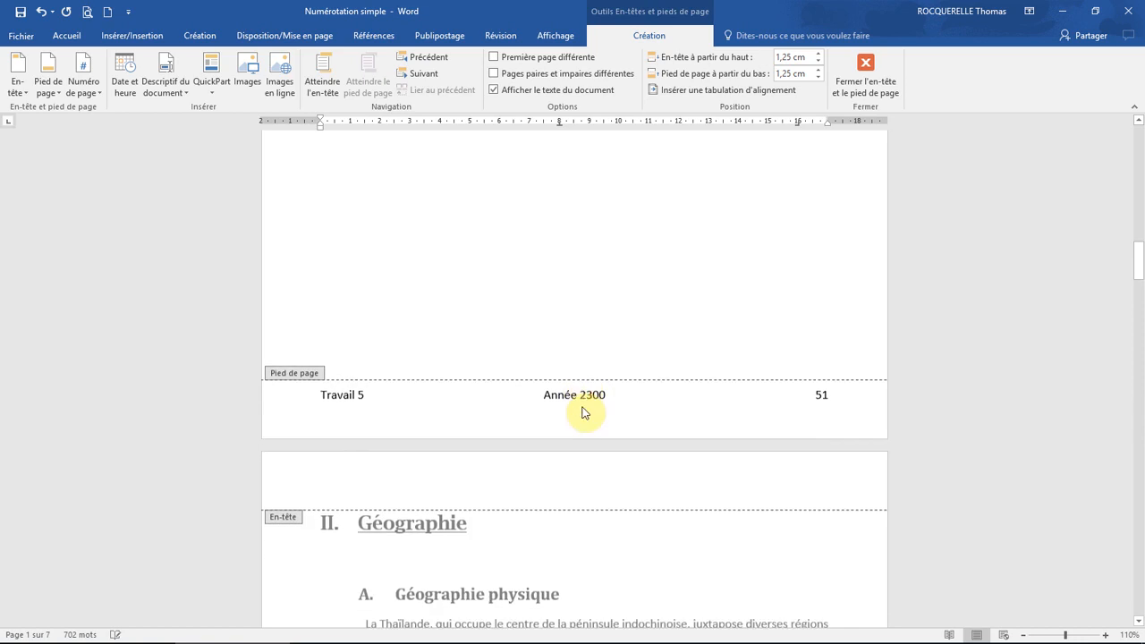
scroll(583, 404, down, 5)
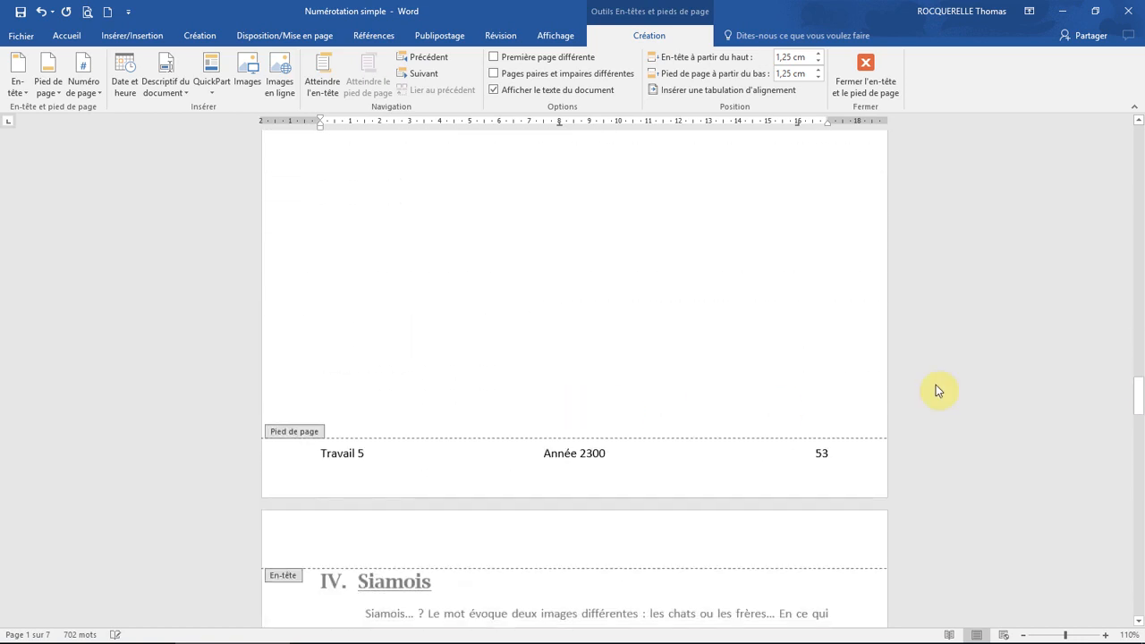
drag(1138, 393, 1139, 143)
scroll(708, 412, down, 5)
double_click(655, 315)
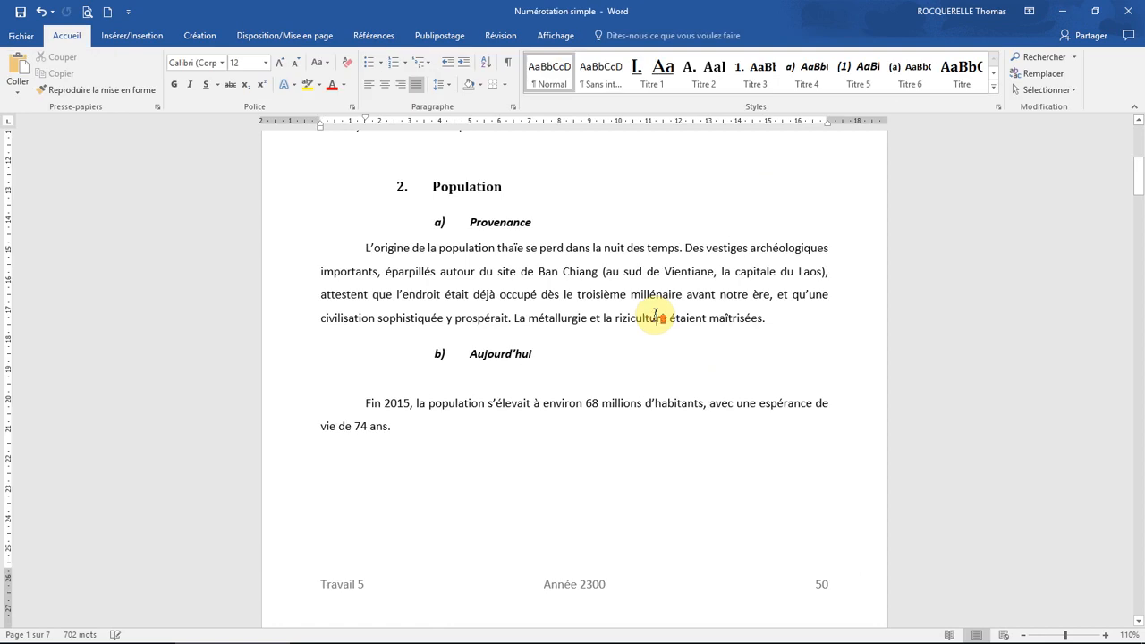
Review the footer numbering on the first two pages in the body view and return to the document's start.
scroll(654, 317, up, 5)
scroll(654, 317, down, 1)
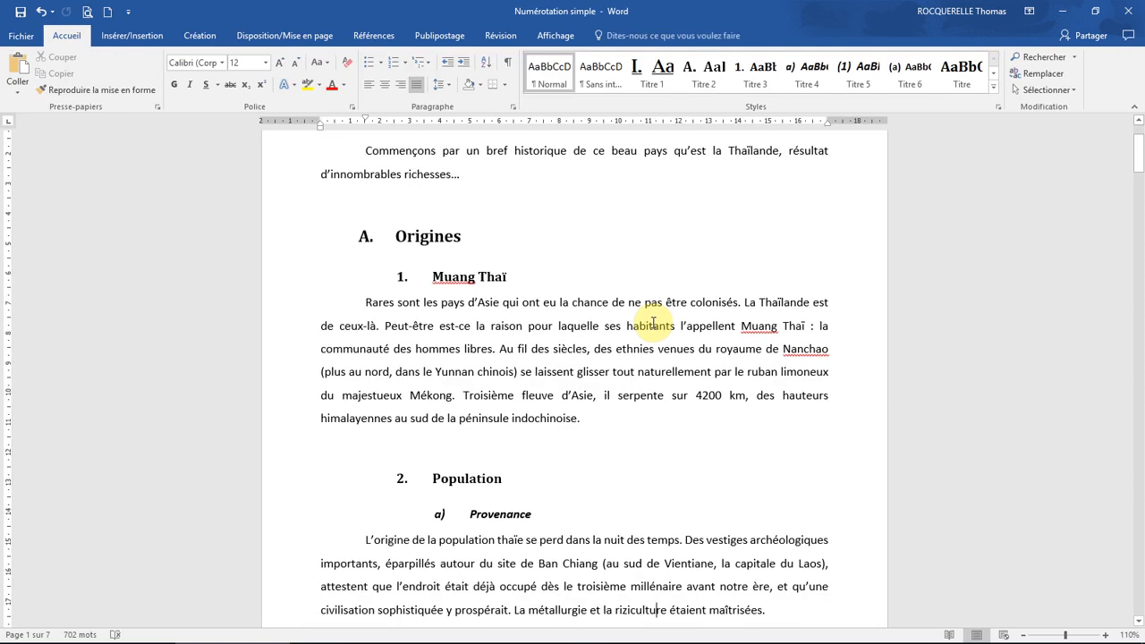
scroll(653, 323, down, 3)
scroll(632, 422, down, 4)
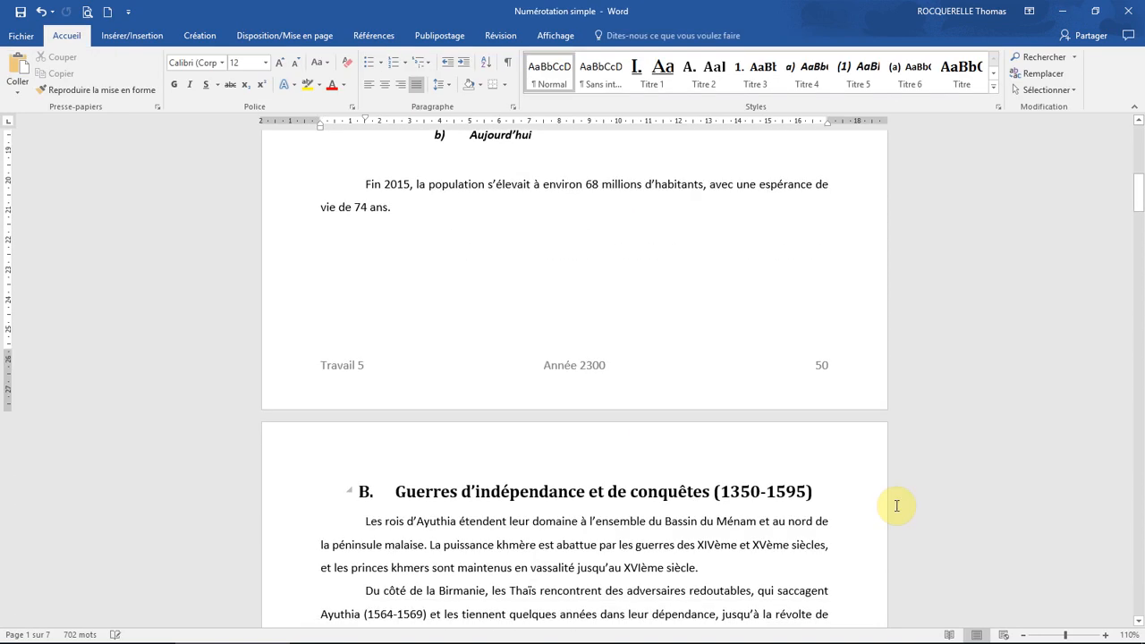
scroll(767, 578, down, 6)
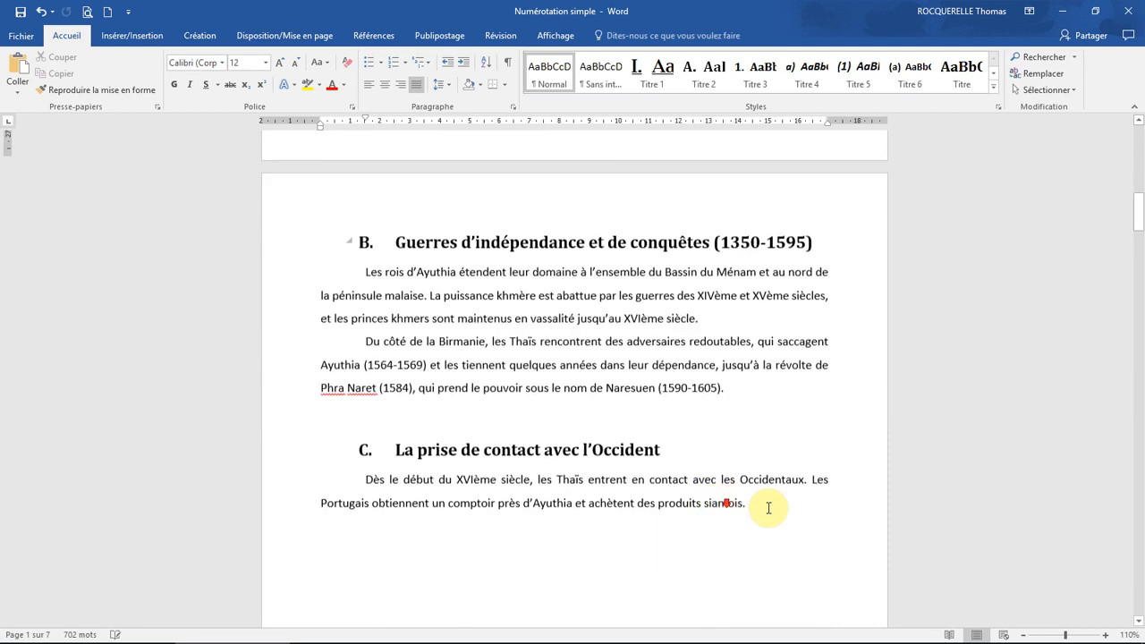
scroll(769, 513, up, 6)
scroll(770, 514, up, 2)
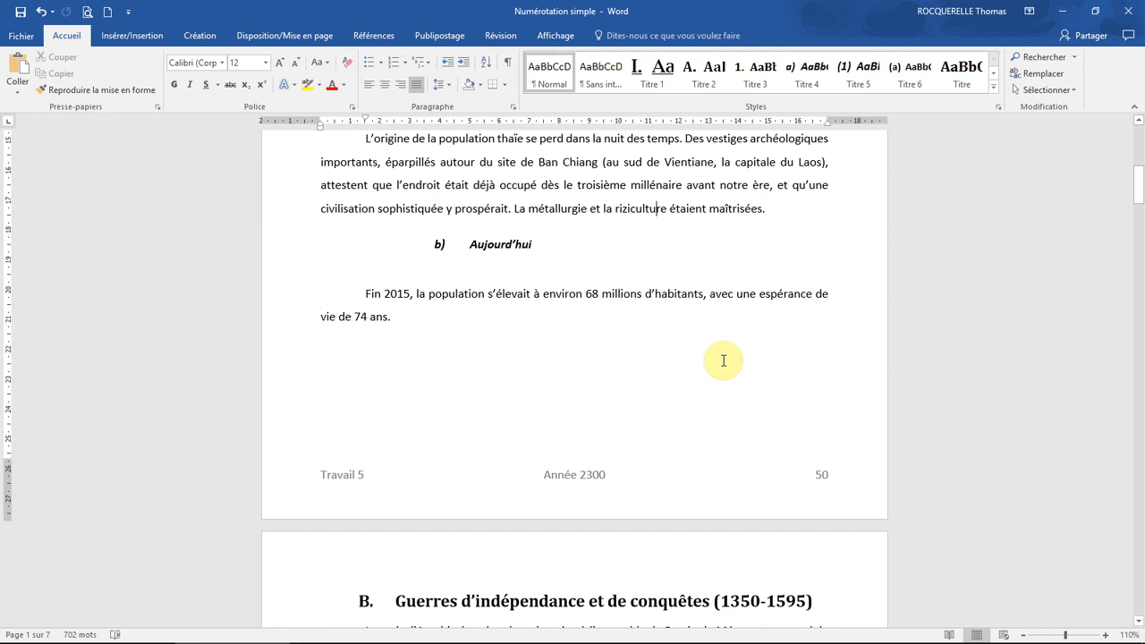
scroll(812, 327, down, 10)
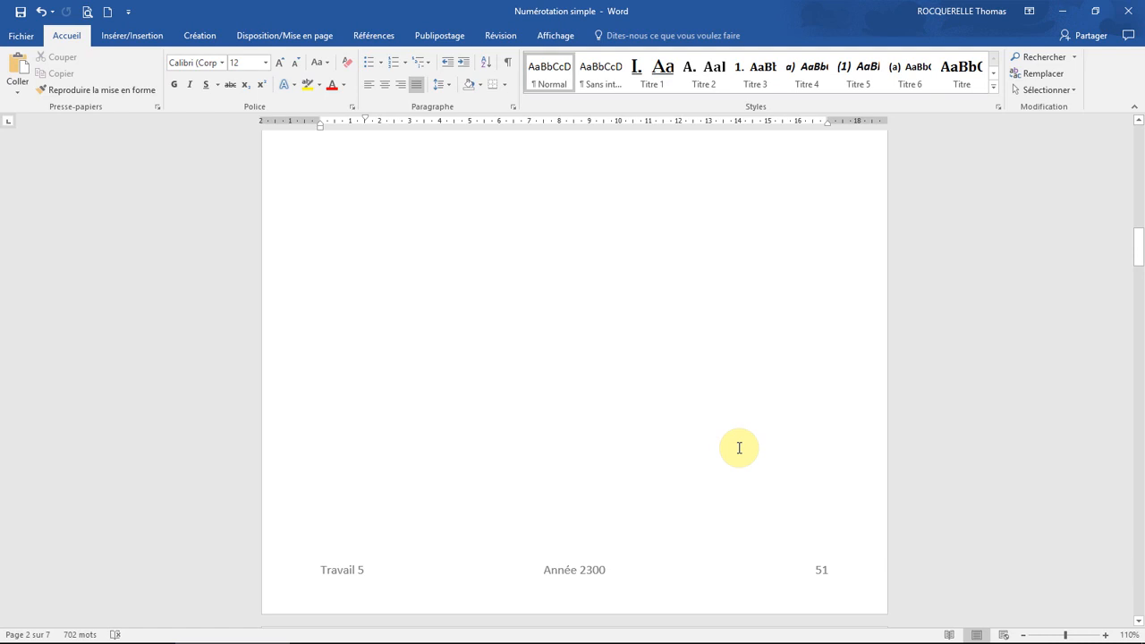
scroll(739, 447, up, 15)
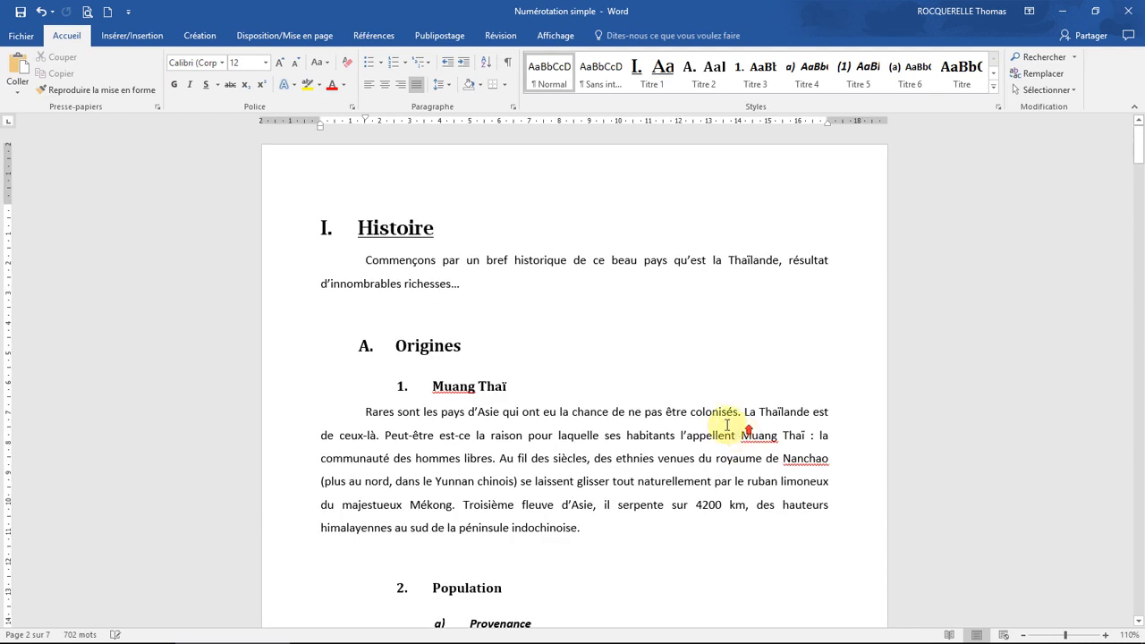